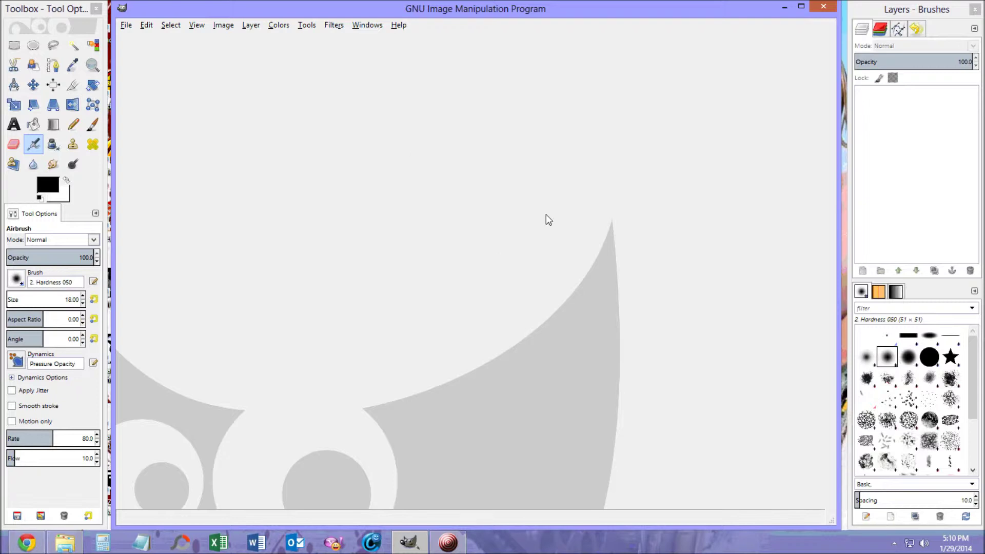
# Open DSCF4097.JPG and accept the EXIF rotation so the photo stands upright.
pyautogui.click(122, 26)
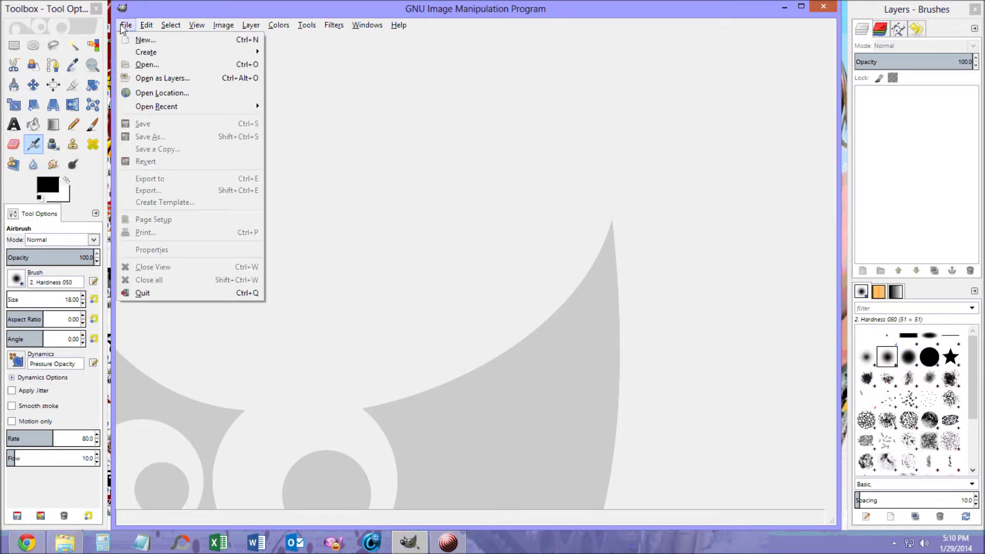
pyautogui.click(138, 65)
pyautogui.doubleClick(141, 99)
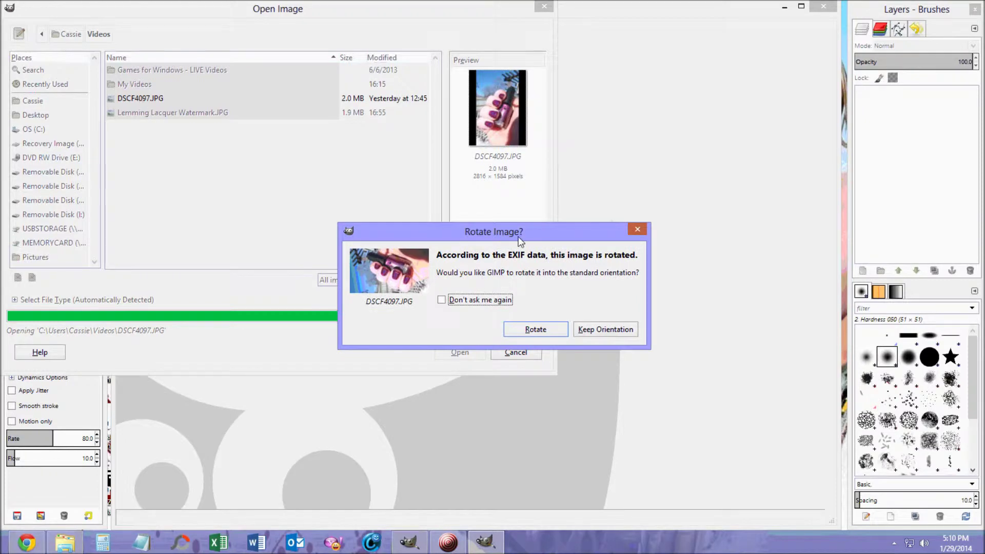
pyautogui.click(541, 331)
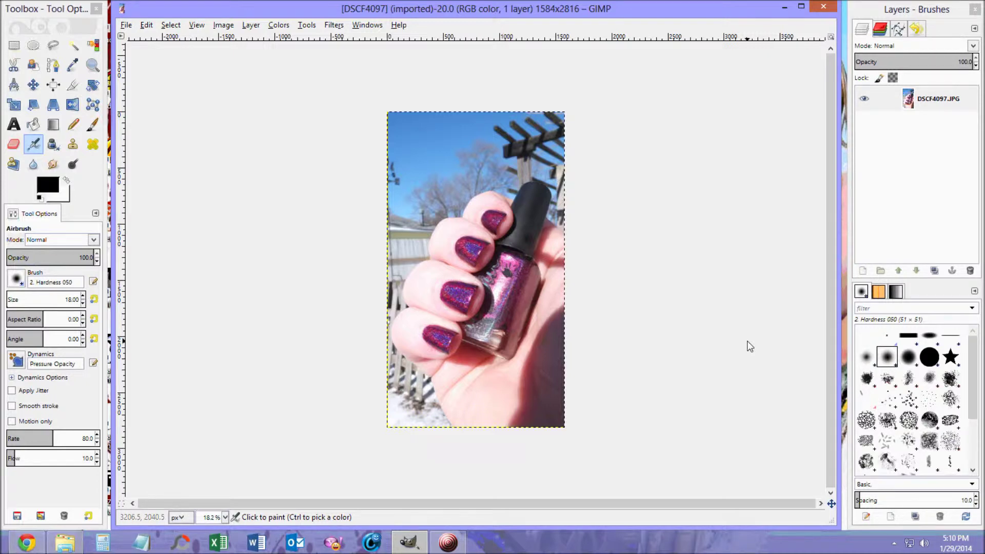
# Zoom in and add a new transparent layer named Layer above the photo.
pyautogui.press('+')
pyautogui.press('+')
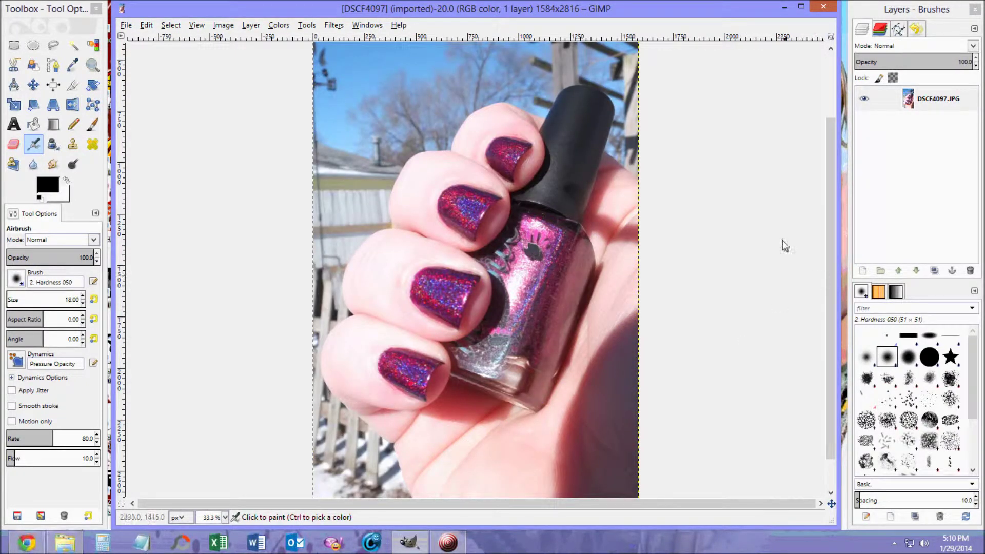
pyautogui.rightClick(934, 118)
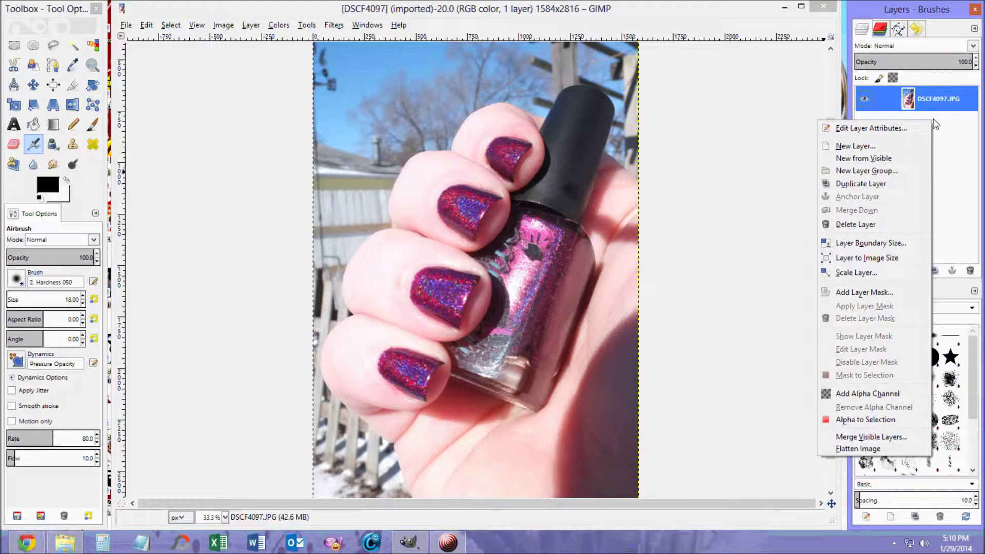
pyautogui.click(891, 146)
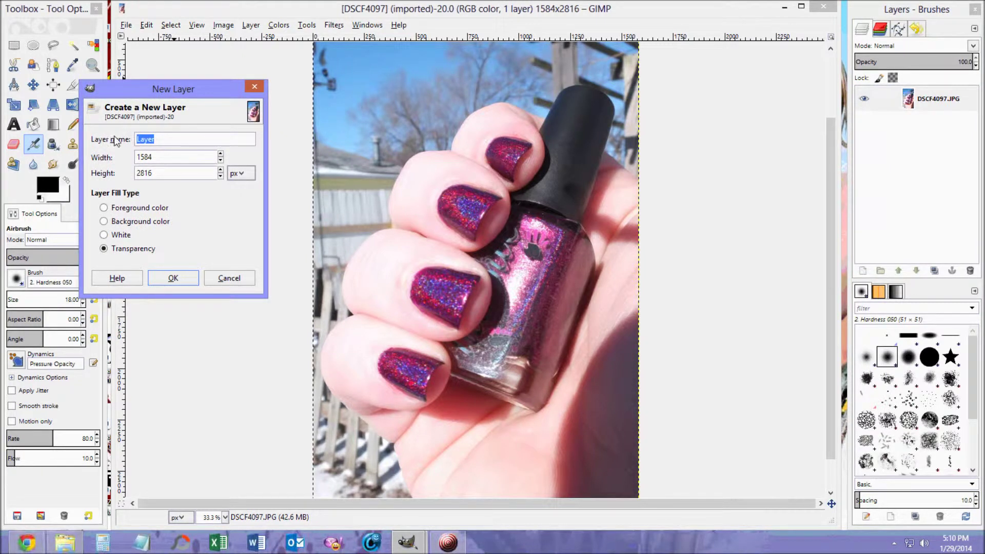
pyautogui.click(122, 251)
pyautogui.click(173, 277)
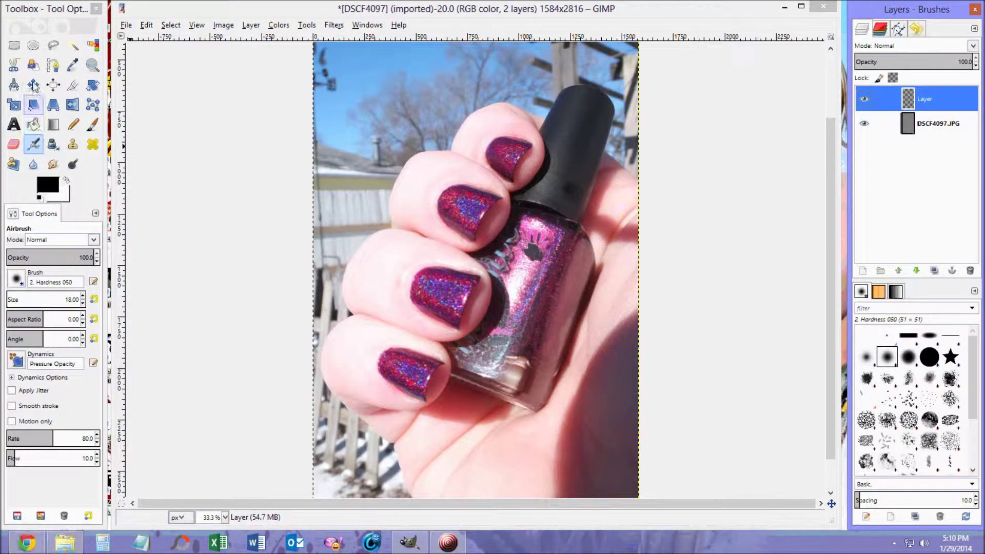
pyautogui.click(94, 214)
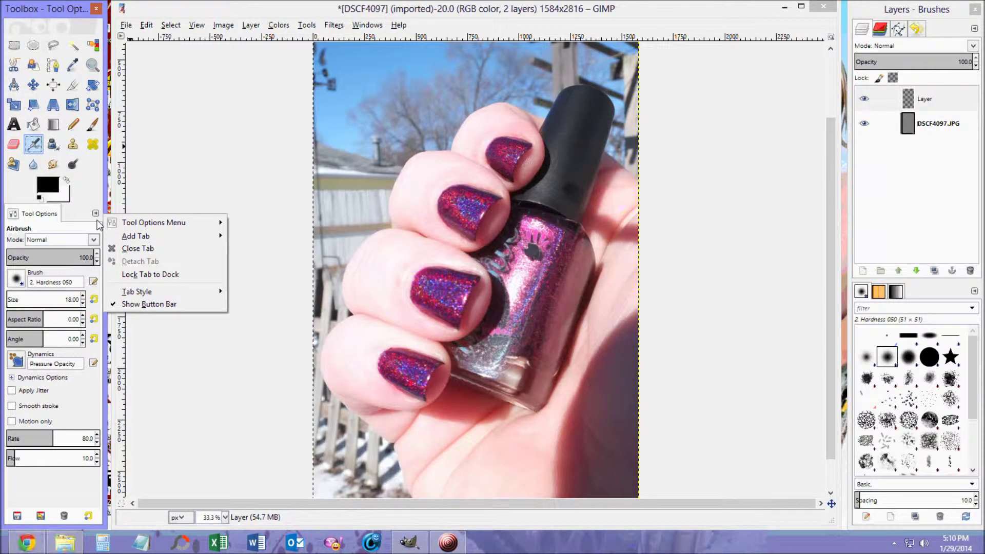
# Add a Paths tab to the left toolbox dock.
pyautogui.moveTo(193, 236)
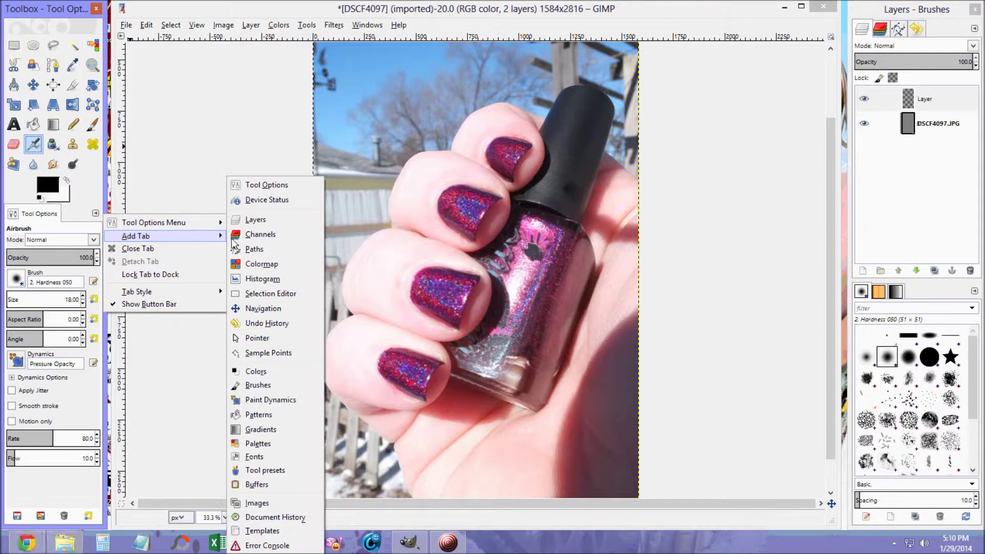
pyautogui.click(251, 249)
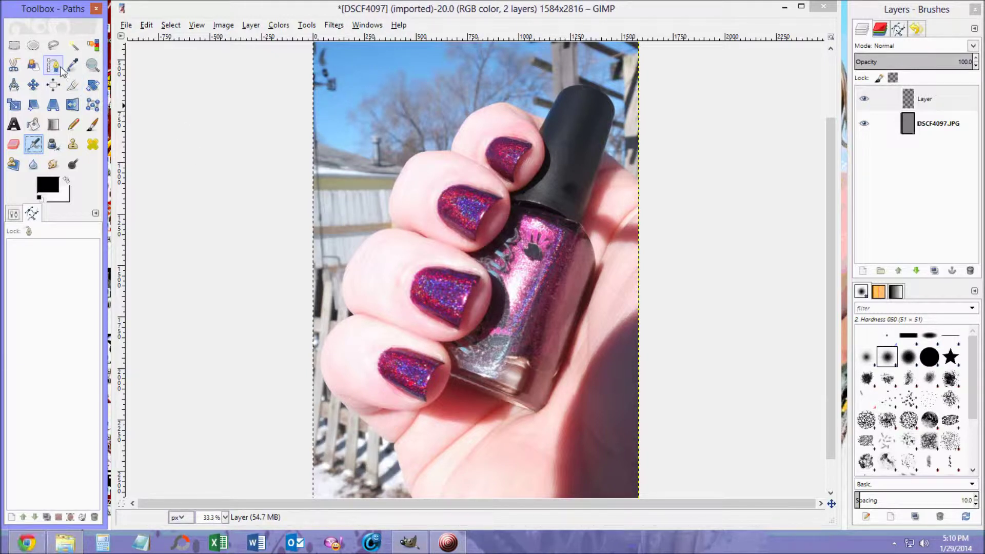
# Draw a two-point path curving around the third fingertip and select it in Paths.
pyautogui.click(60, 69)
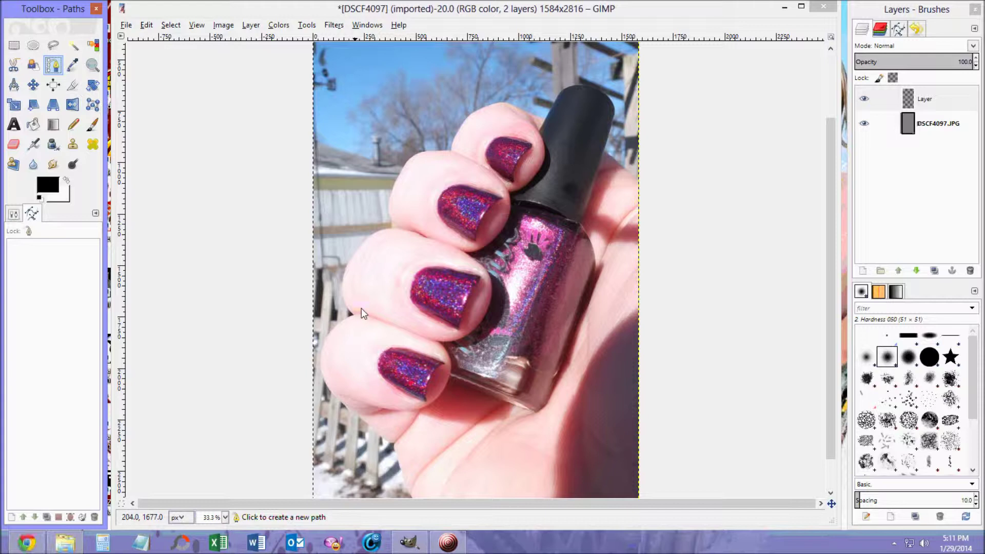
pyautogui.click(408, 313)
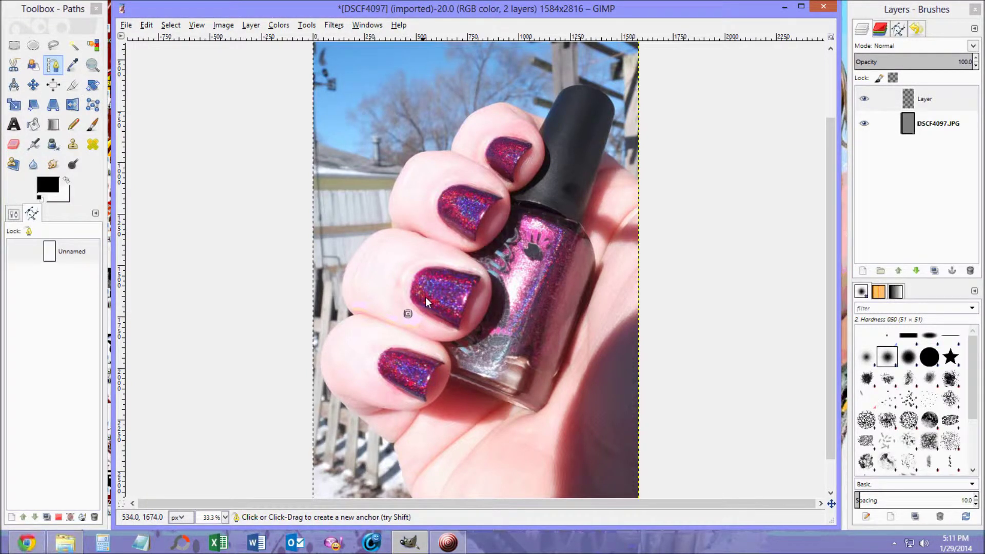
pyautogui.click(436, 260)
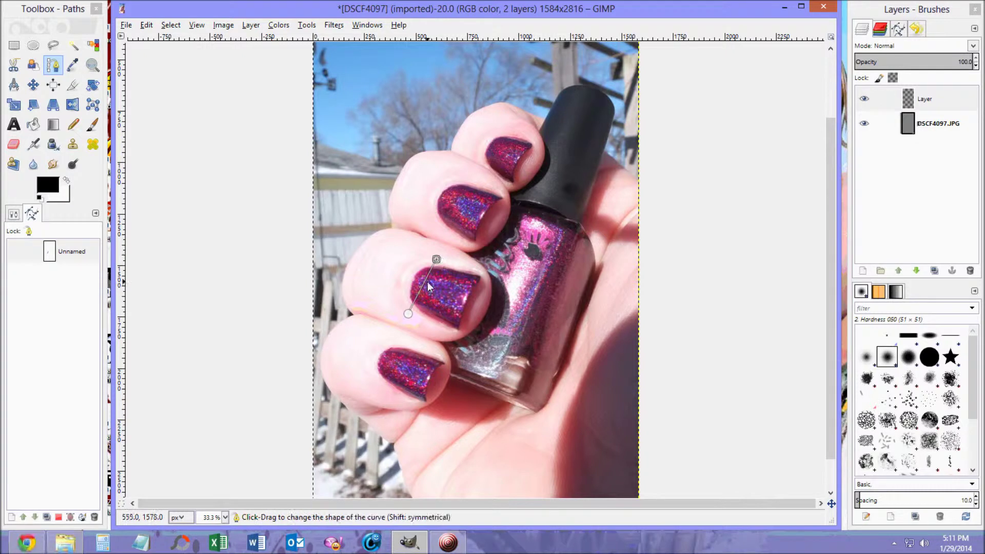
pyautogui.moveTo(424, 283); pyautogui.dragTo(399, 273)
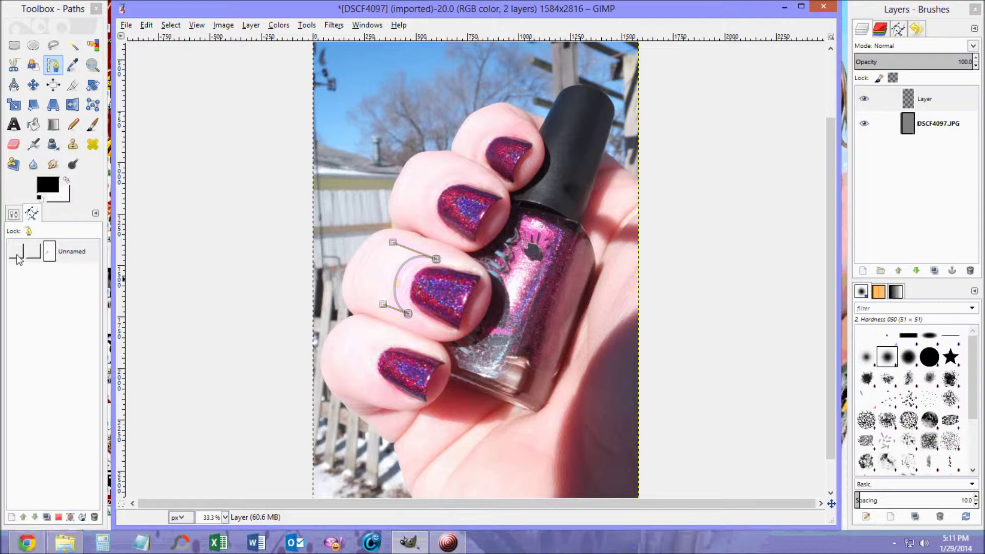
pyautogui.click(16, 255)
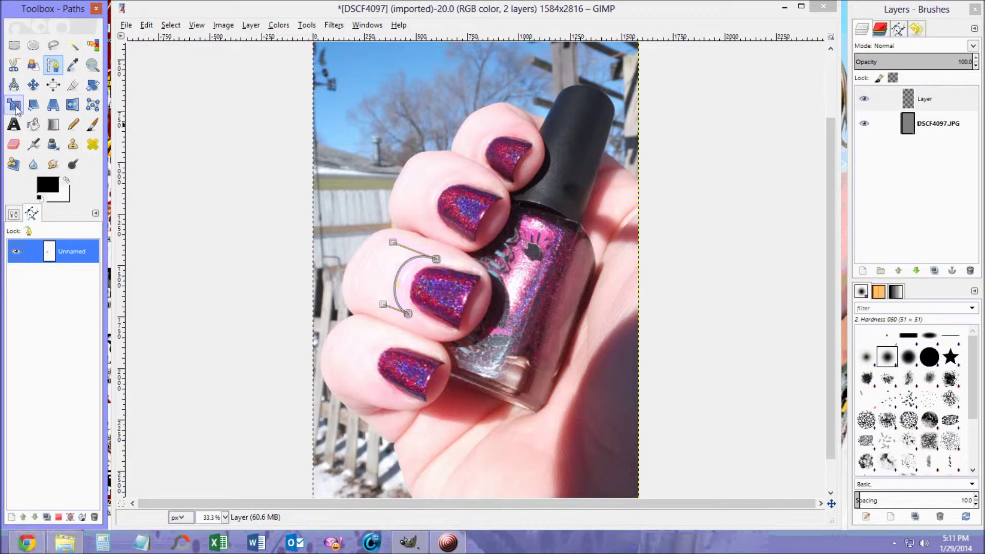
# Recheck the curved finger path with the Paths tool, then return to the Text tool.
pyautogui.click(18, 125)
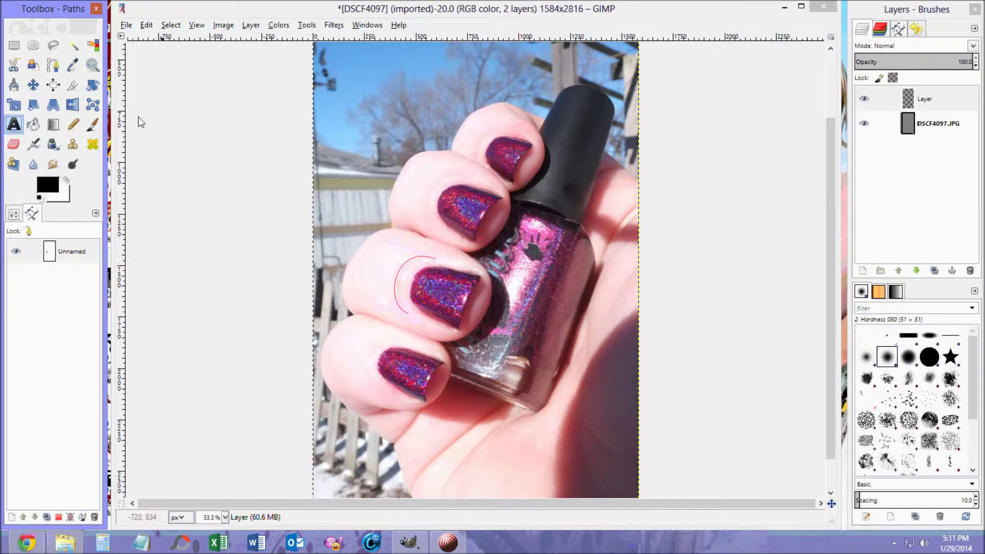
pyautogui.click(52, 65)
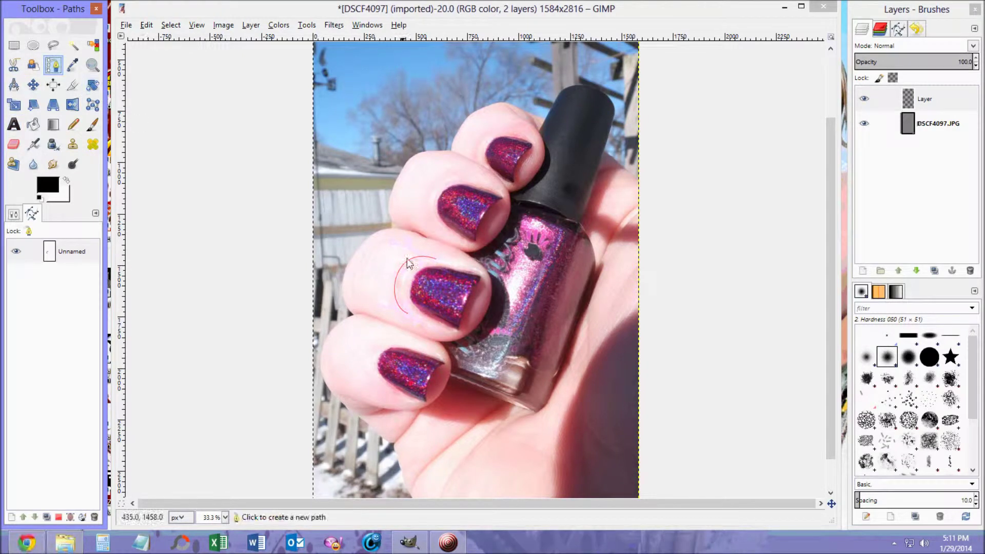
pyautogui.click(434, 258)
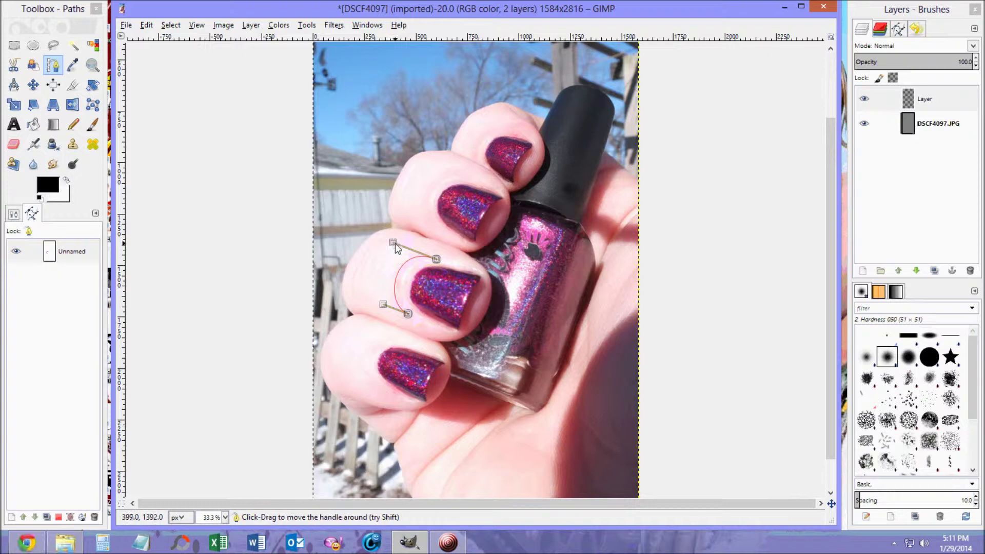
pyautogui.click(13, 128)
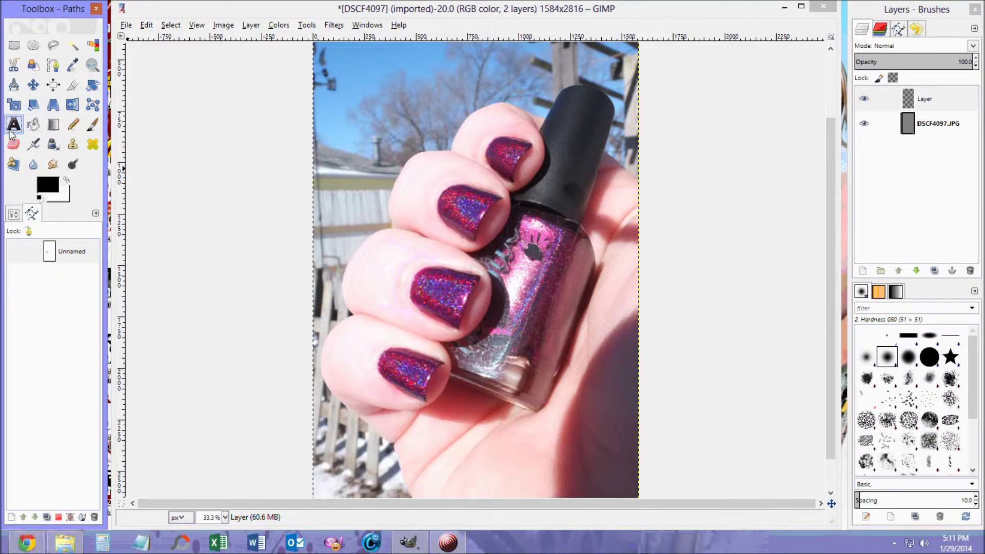
pyautogui.click(49, 186)
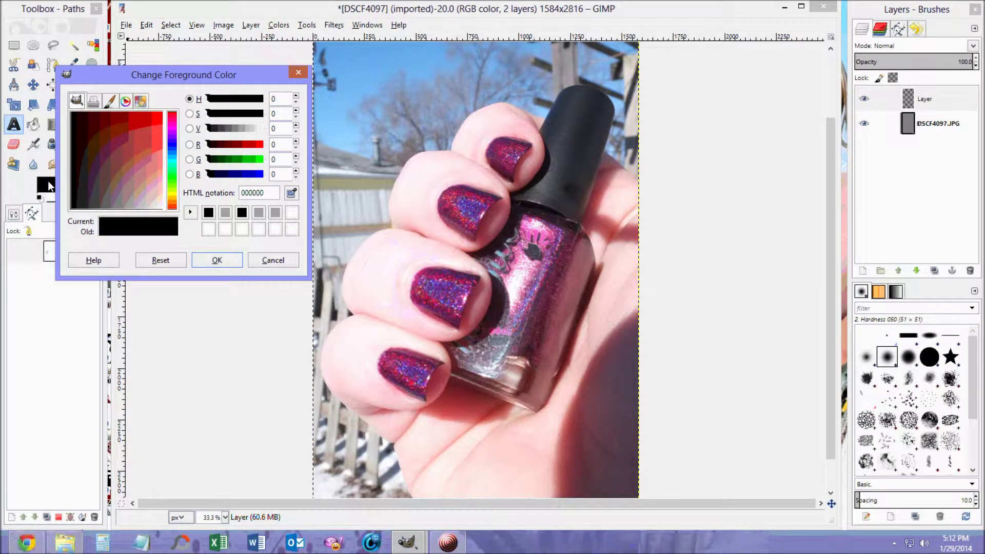
# Set the foreground colour to grey 939393 with value 58.
pyautogui.click(238, 129)
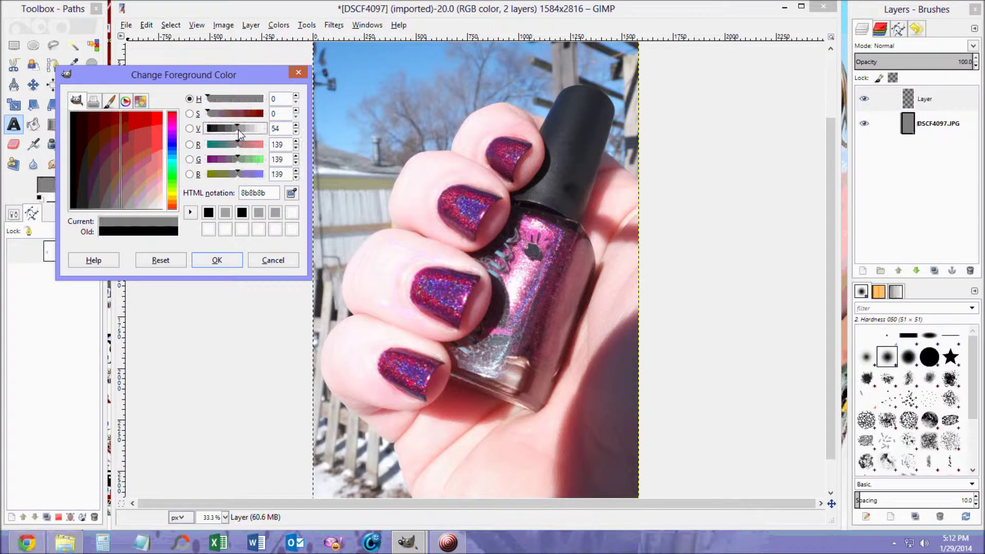
pyautogui.click(243, 133)
pyautogui.click(238, 129)
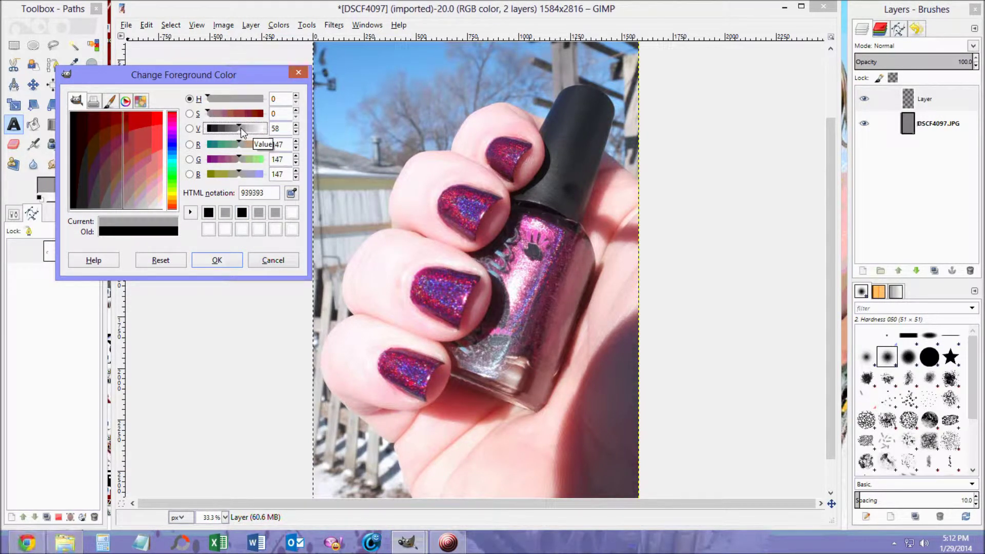
pyautogui.click(215, 261)
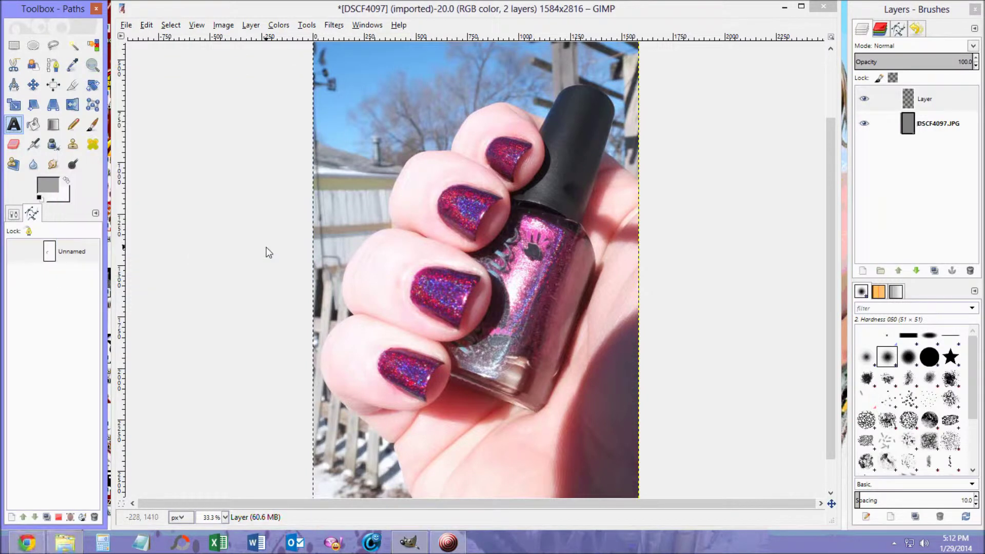
# Type 'Lemming Lacquer' in Gabriela 60 px near the top of the photo.
pyautogui.click(14, 214)
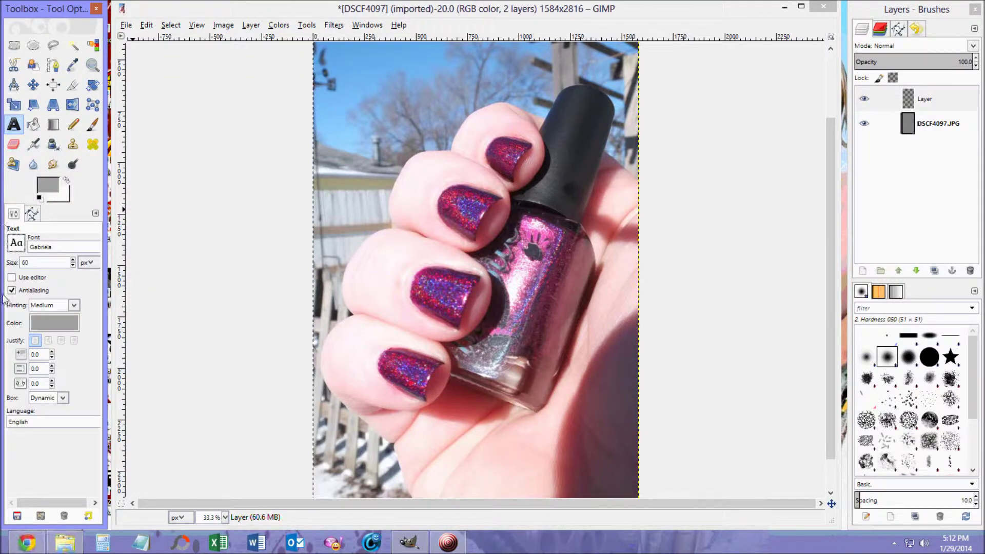
pyautogui.click(54, 245)
pyautogui.click(364, 113)
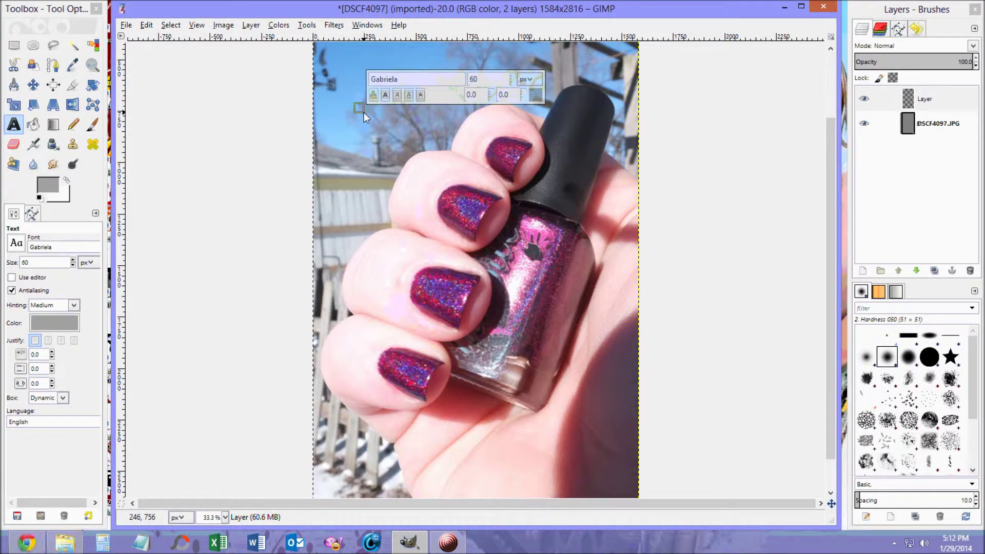
pyautogui.write('Lemming Lacquer')
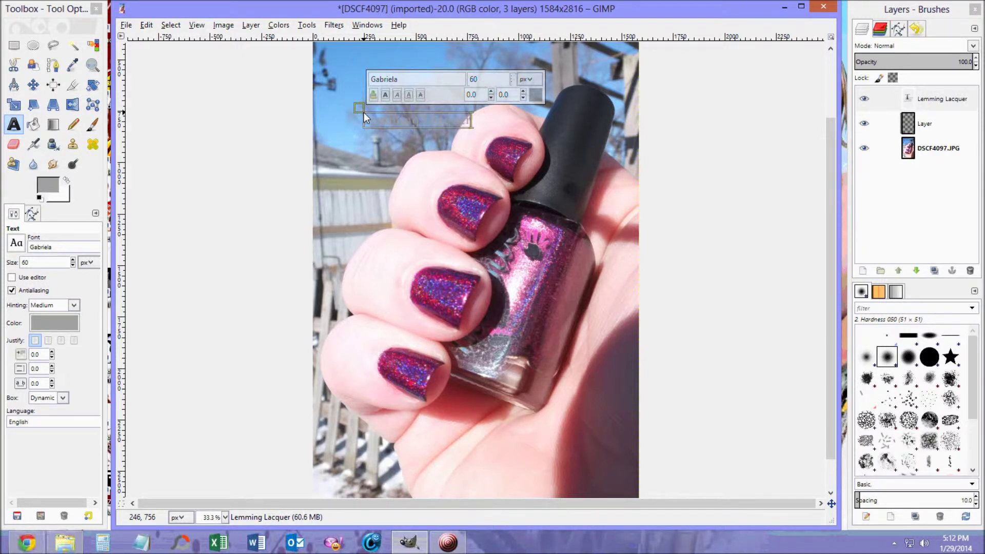
# Lay 'Lemming Lacquer' along the finger path, shrinking the text from 60 to 50 px.
pyautogui.tripleClick(405, 116)
pyautogui.rightClick(405, 116)
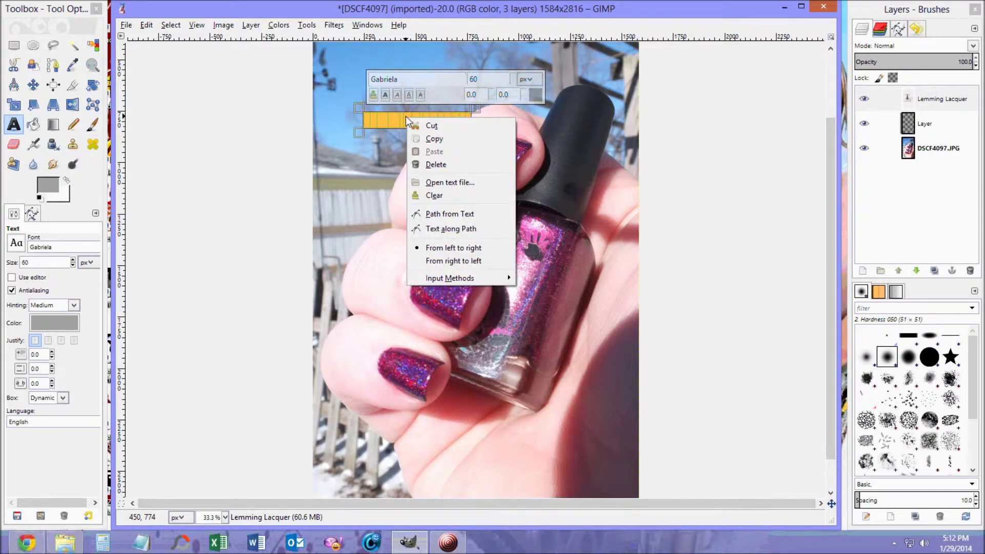
pyautogui.click(486, 230)
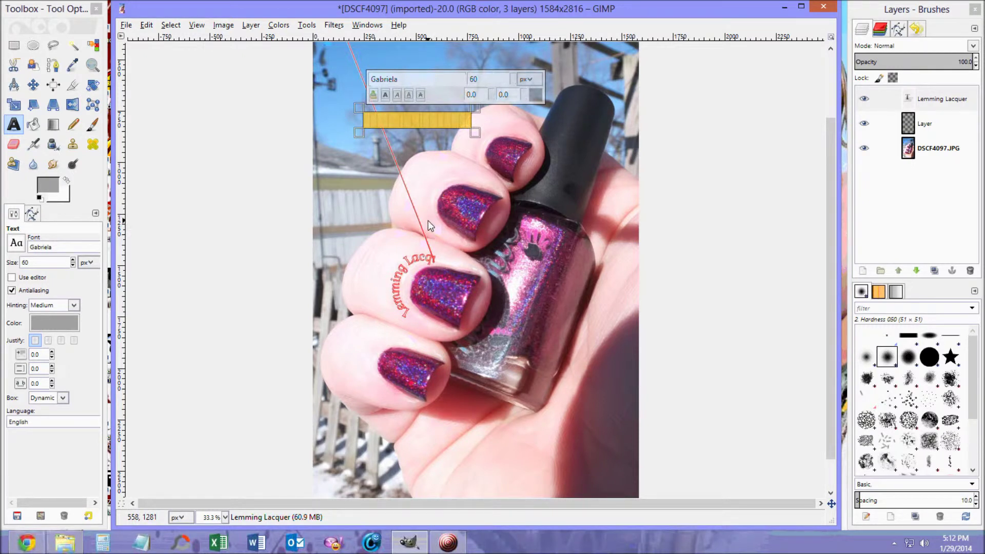
pyautogui.hotkey('ctrl', 'z')
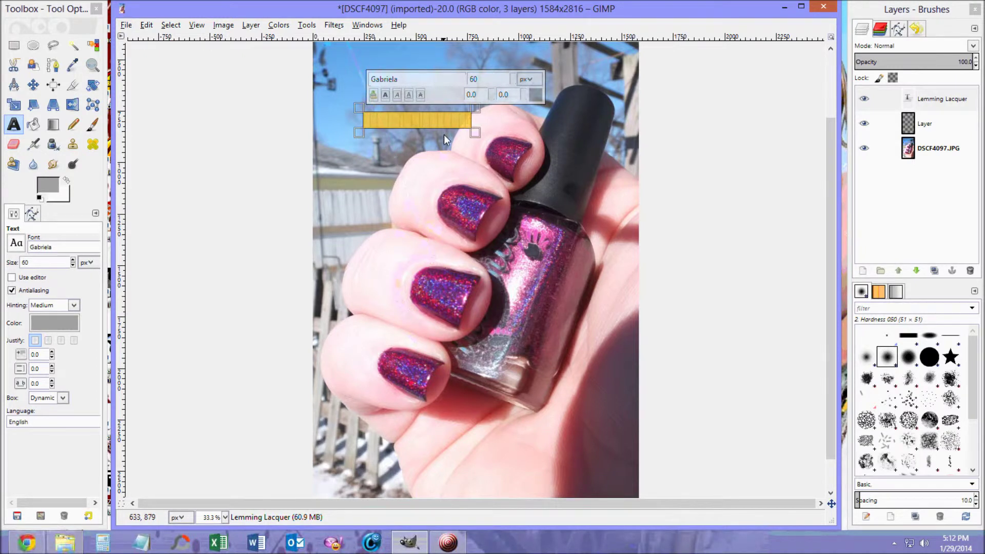
pyautogui.click(491, 80)
pyautogui.write('50')
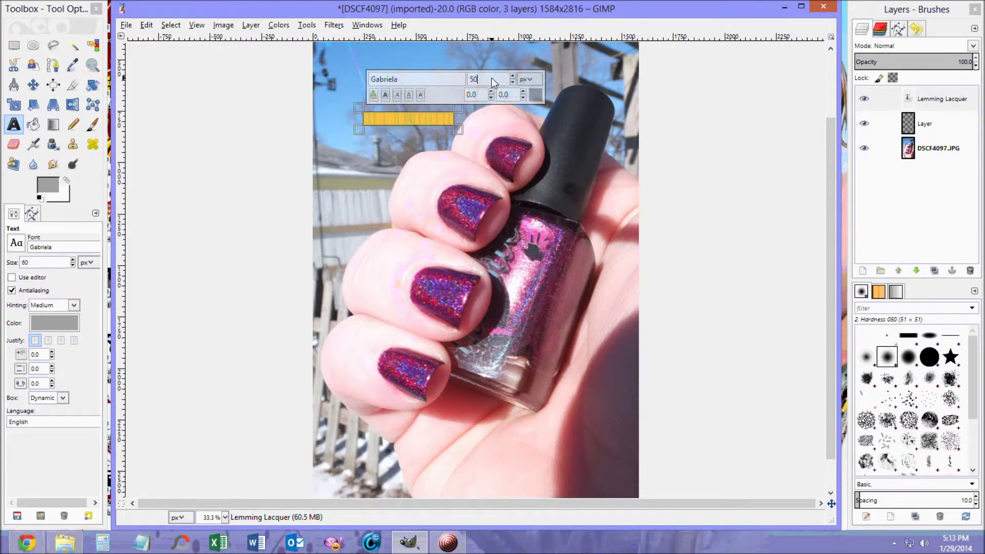
pyautogui.rightClick(403, 113)
pyautogui.click(442, 226)
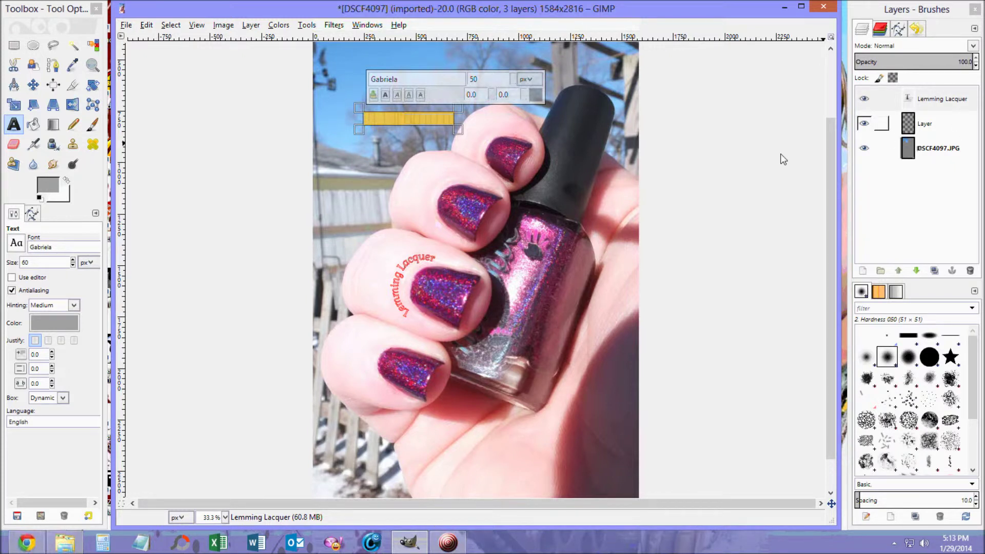
# With the empty Layer active, turn the curved lettering path into a selection.
pyautogui.click(952, 128)
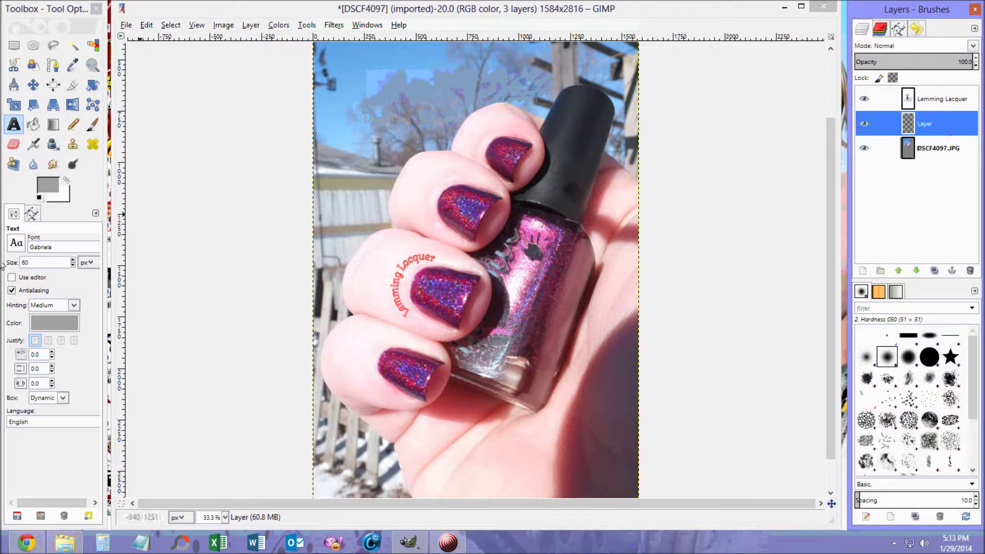
pyautogui.rightClick(407, 265)
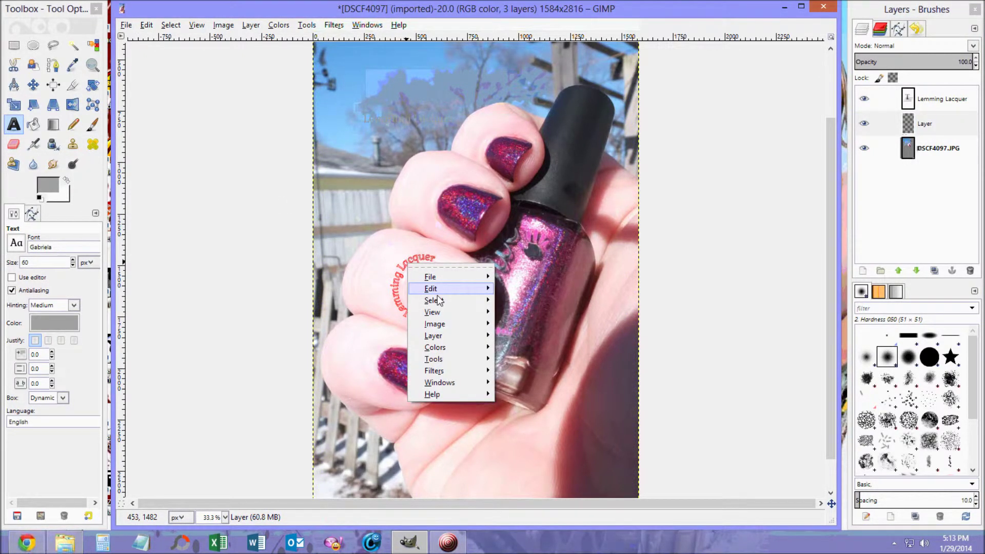
pyautogui.moveTo(455, 301)
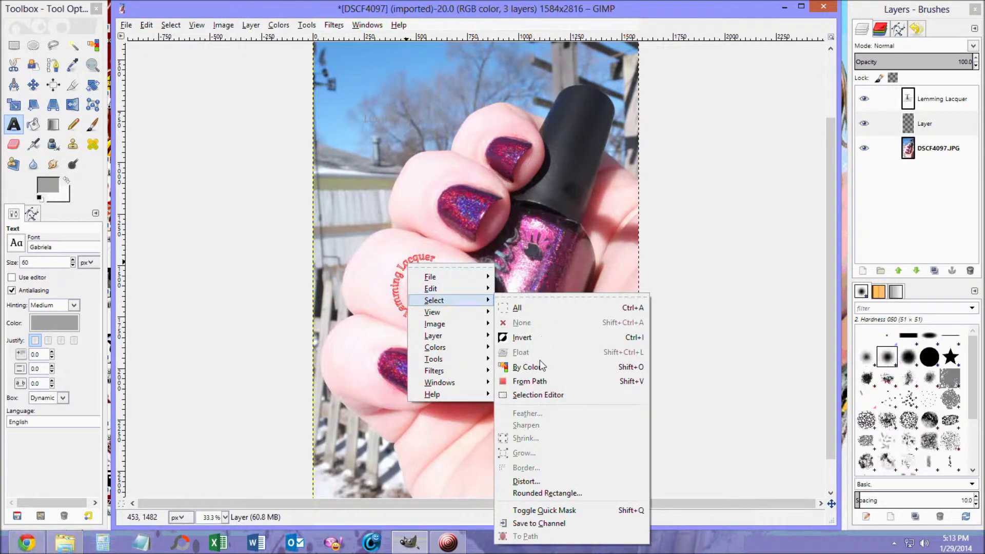
pyautogui.click(536, 380)
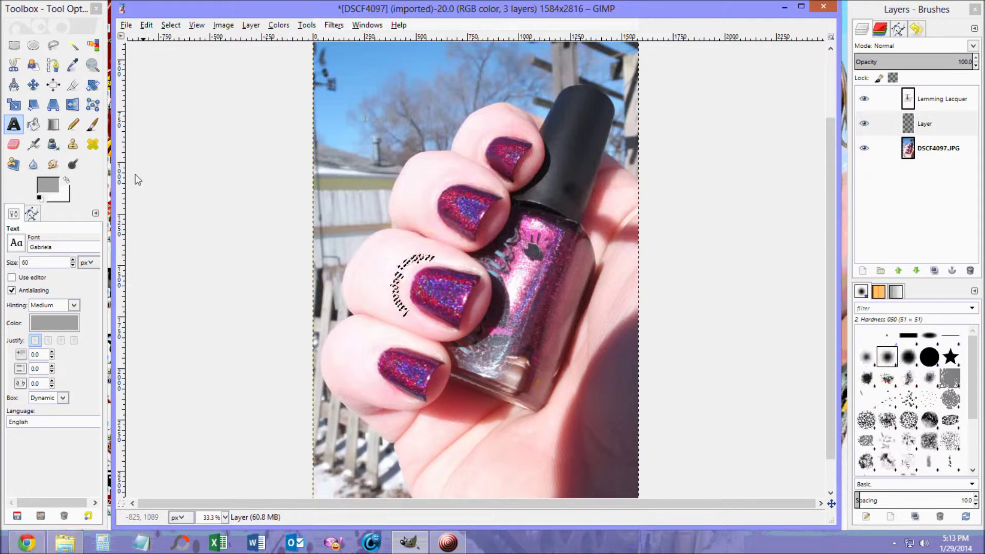
# Paint the lettering selection grey with a Paintbrush of size about 480, redoing one stroke.
pyautogui.click(93, 128)
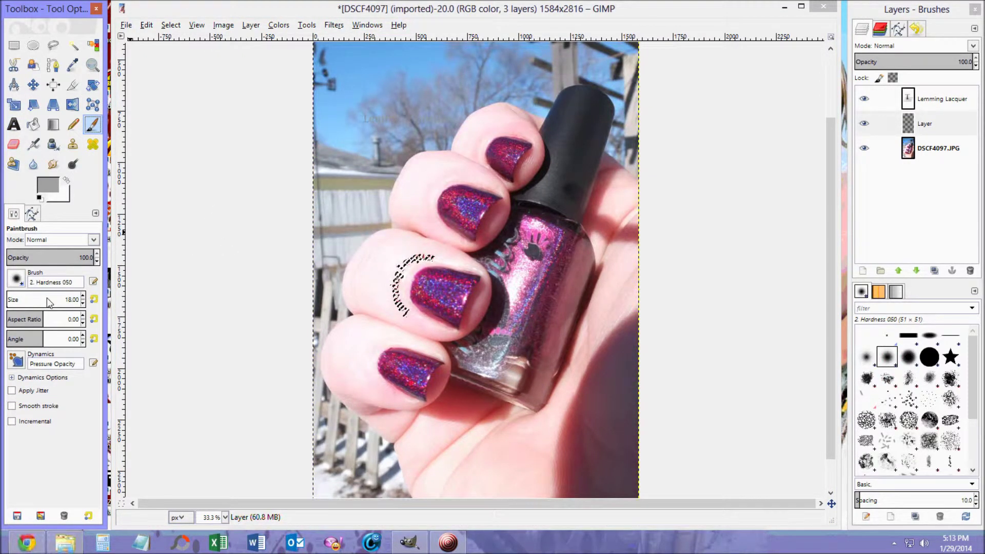
pyautogui.moveTo(35, 299)
pyautogui.mouseDown()
pyautogui.moveTo(72, 300)
pyautogui.moveTo(23, 300)
pyautogui.moveTo(75, 301)
pyautogui.moveTo(23, 301)
pyautogui.moveTo(77, 305)
pyautogui.moveTo(41, 301)
pyautogui.mouseUp()
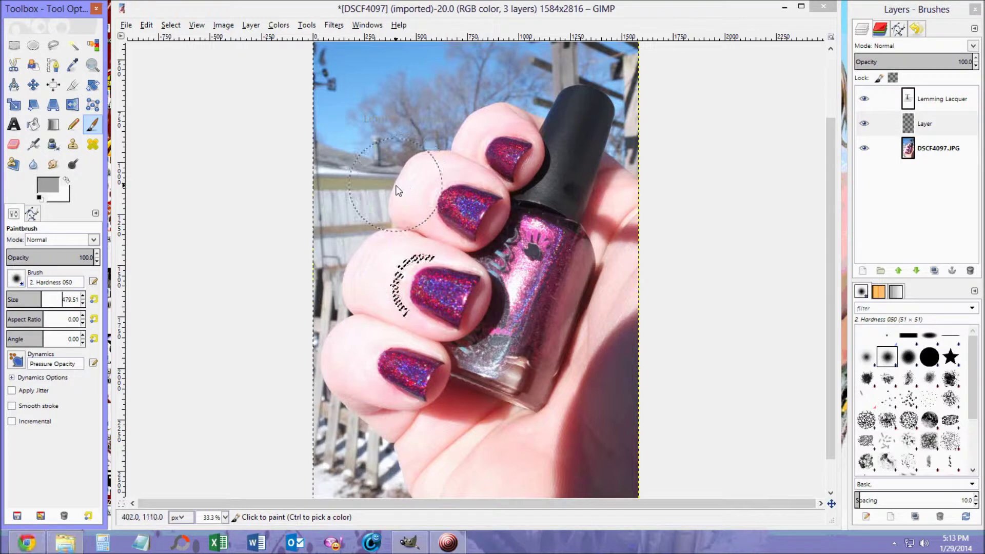
pyautogui.click(452, 261)
pyautogui.moveTo(452, 260); pyautogui.dragTo(379, 278)
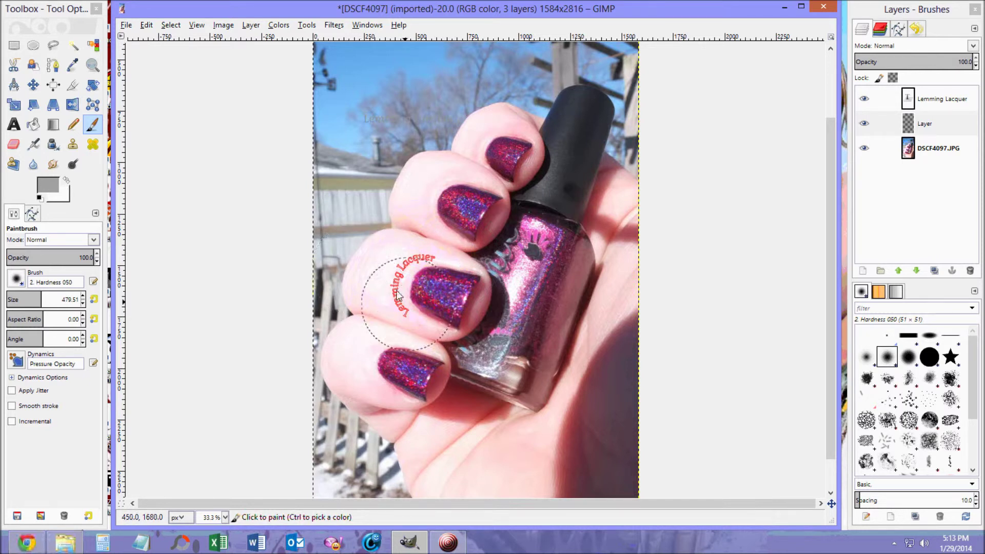
pyautogui.moveTo(435, 295)
pyautogui.mouseDown()
pyautogui.moveTo(424, 250)
pyautogui.moveTo(392, 274)
pyautogui.moveTo(414, 307)
pyautogui.moveTo(398, 311)
pyautogui.moveTo(408, 285)
pyautogui.mouseUp()
pyautogui.hotkey('ctrl', 'z')
pyautogui.hotkey('ctrl', 'z')
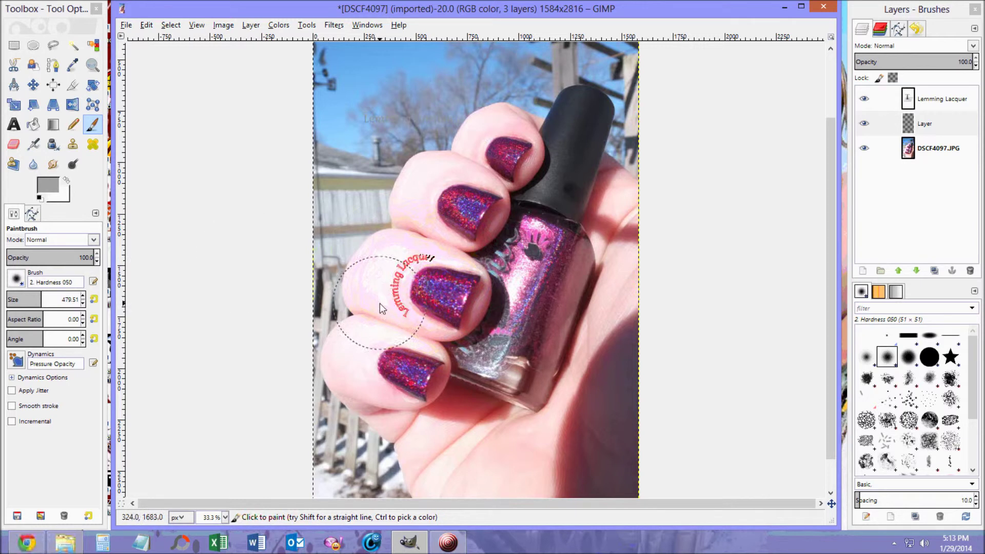
pyautogui.moveTo(359, 250)
pyautogui.mouseDown()
pyautogui.moveTo(441, 279)
pyautogui.moveTo(392, 290)
pyautogui.mouseUp()
pyautogui.click(31, 215)
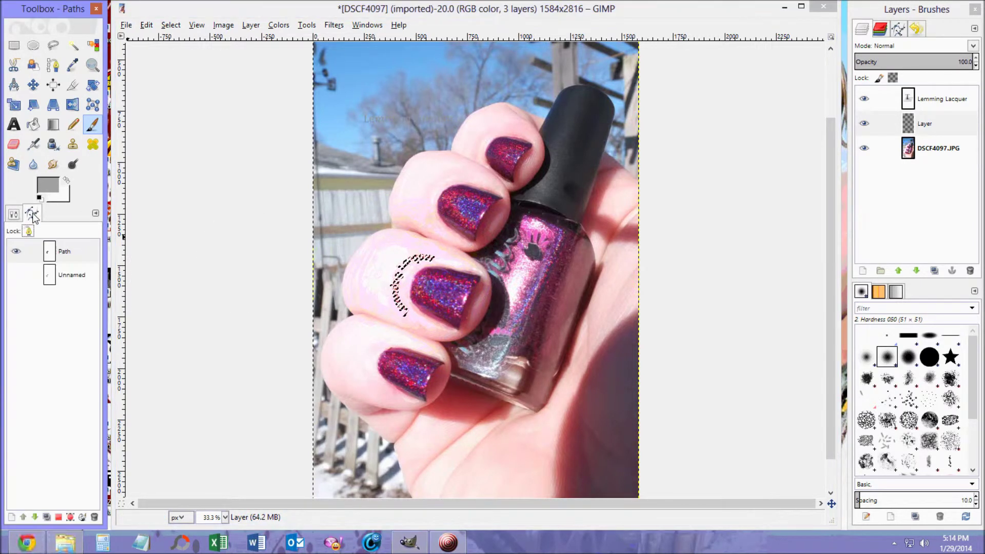
# Delete the lettering path and clear the selection with Select > None.
pyautogui.rightClick(82, 247)
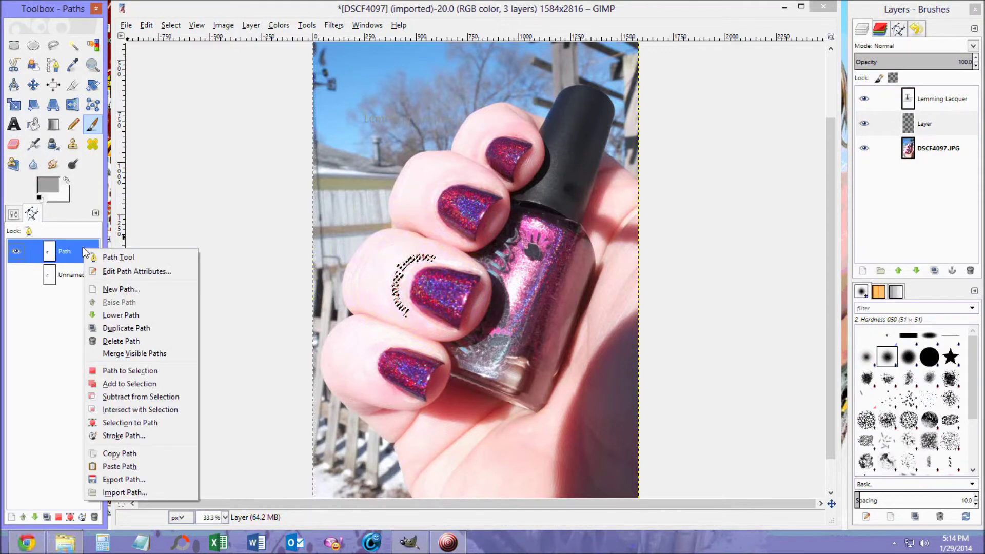
pyautogui.click(135, 341)
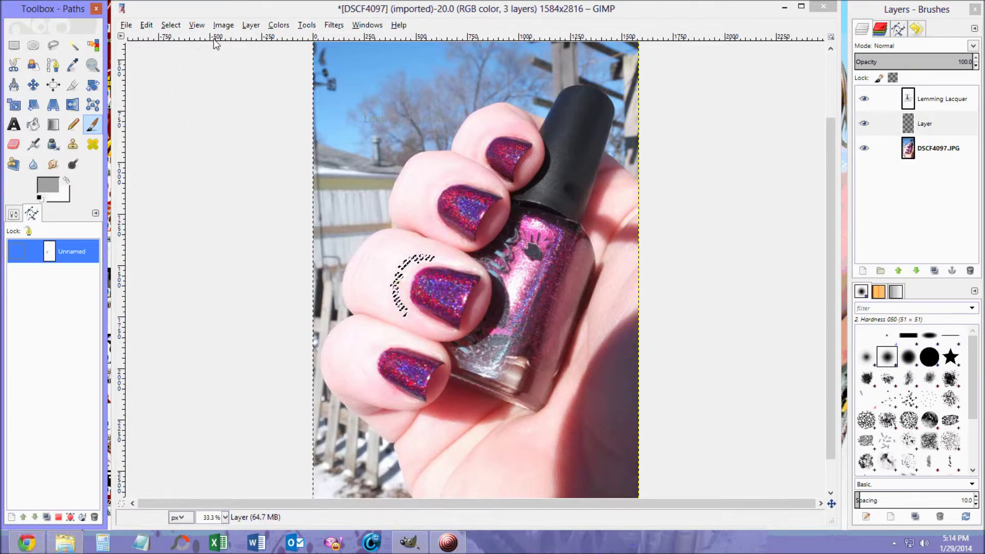
pyautogui.click(171, 25)
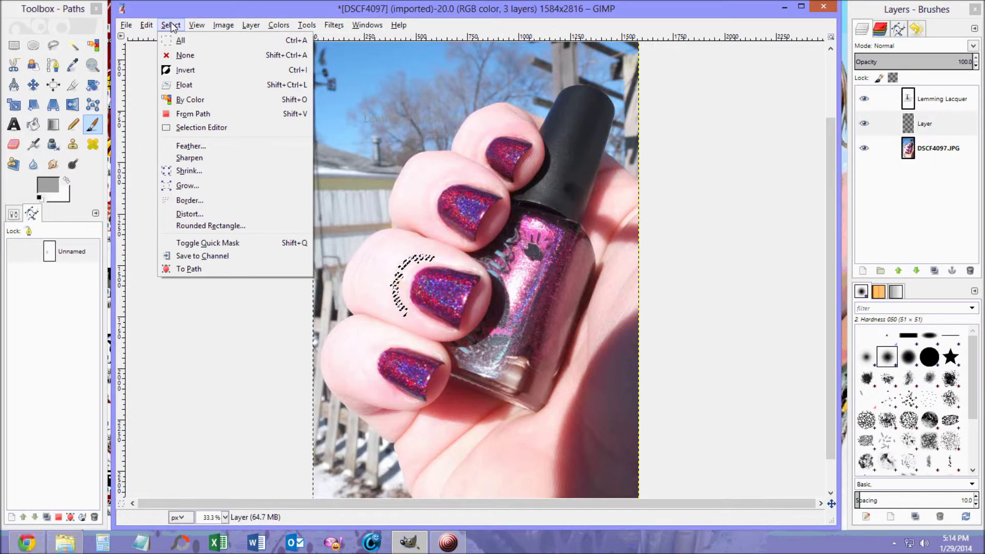
pyautogui.click(195, 57)
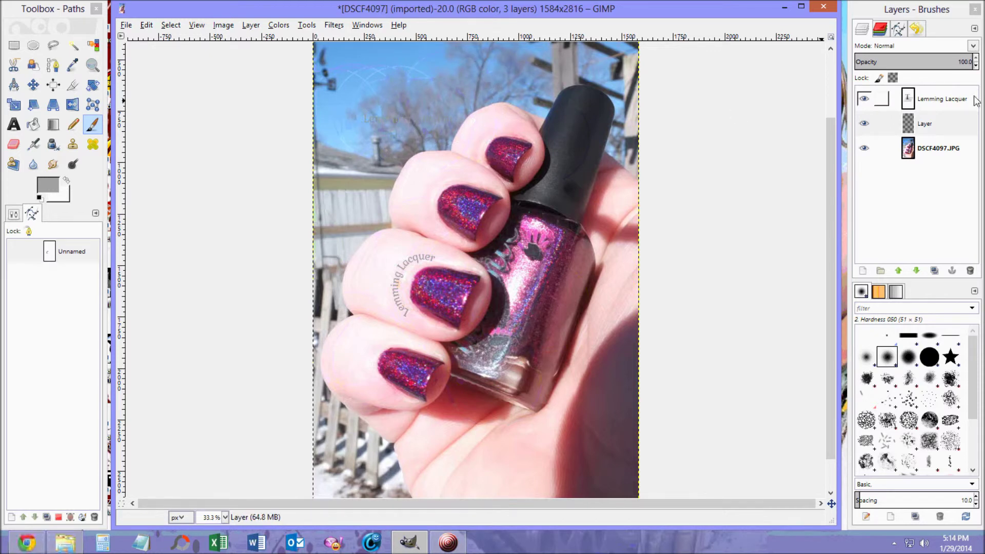
# Delete the Lemming Lacquer text layer.
pyautogui.click(958, 102)
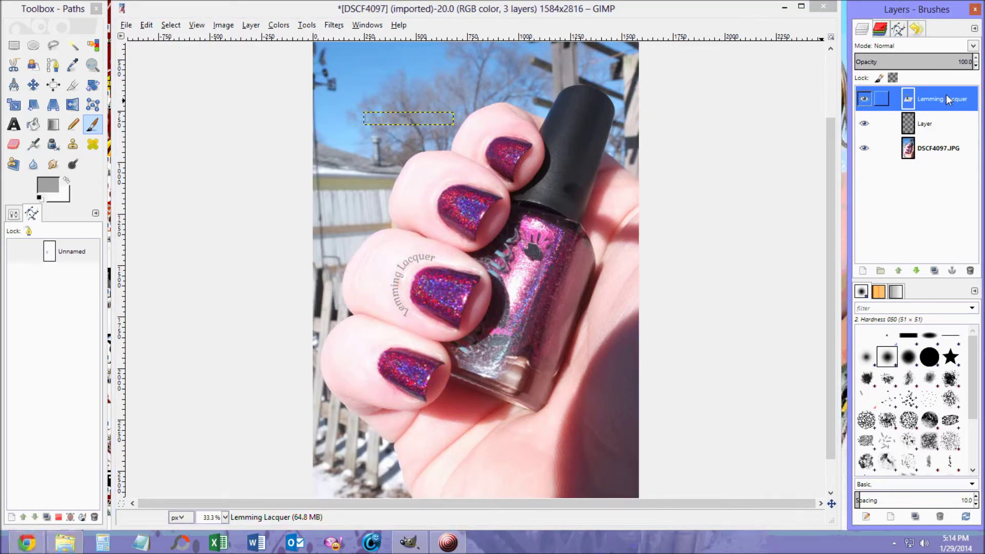
pyautogui.rightClick(948, 98)
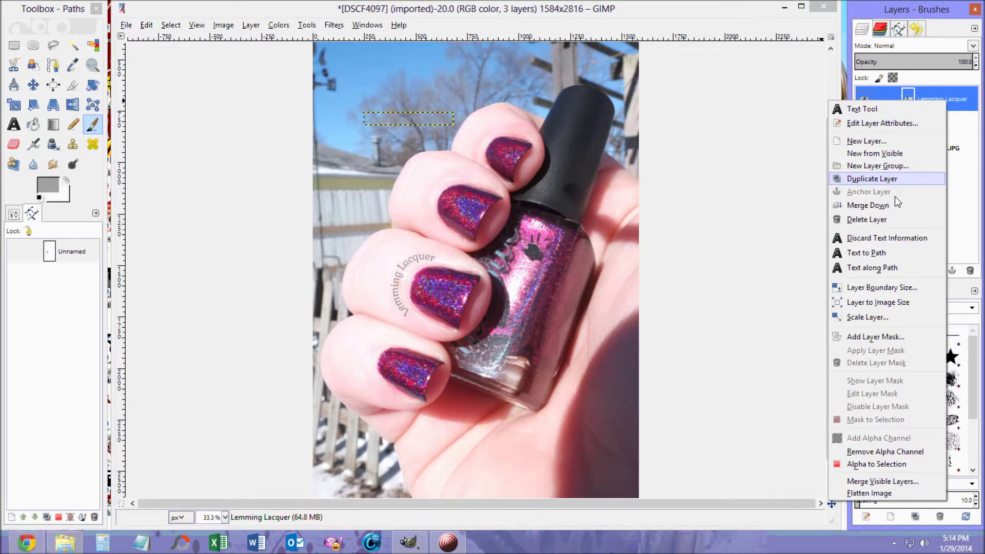
pyautogui.click(886, 220)
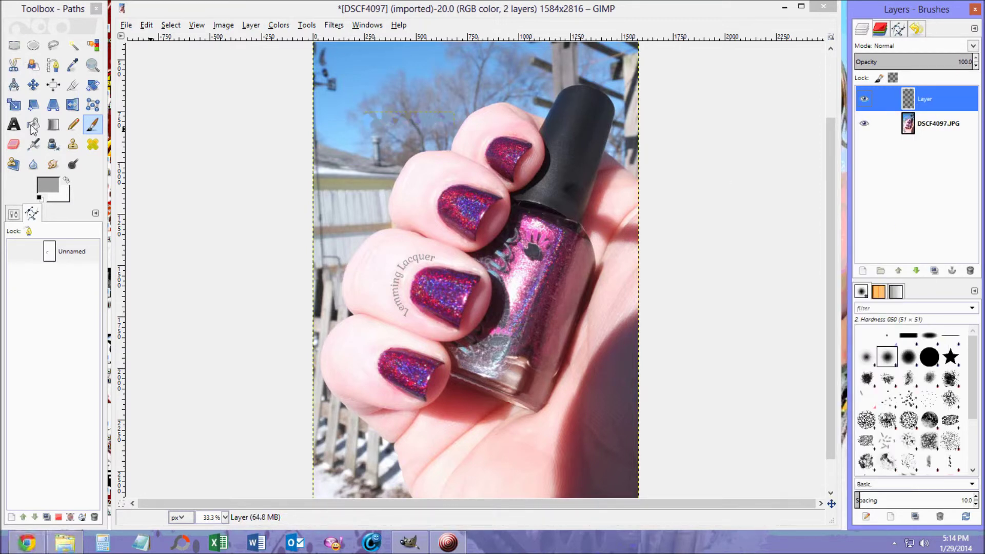
# Export the image as Lemming Lacquer Watermark.JPG in the Videos folder, over the existing file.
pyautogui.click(126, 25)
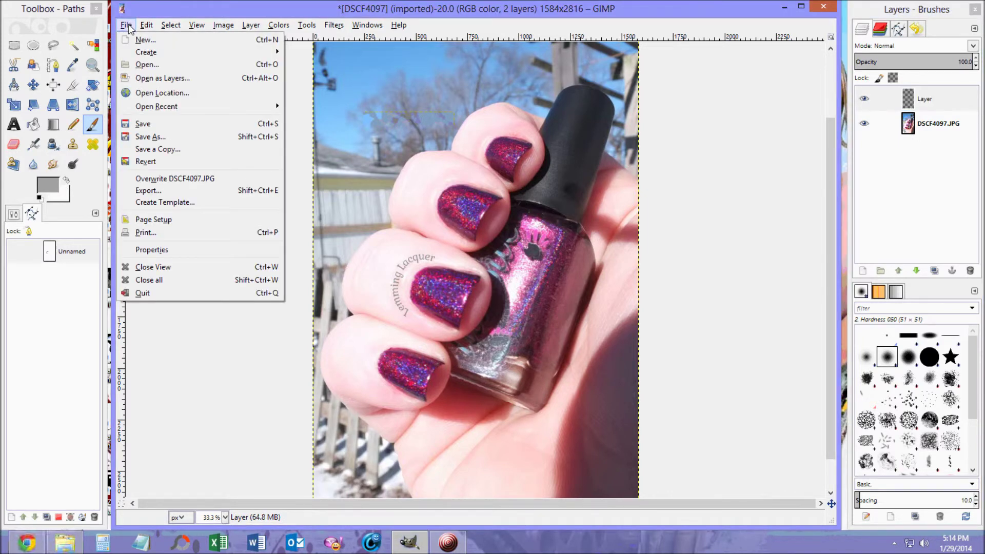
pyautogui.click(147, 191)
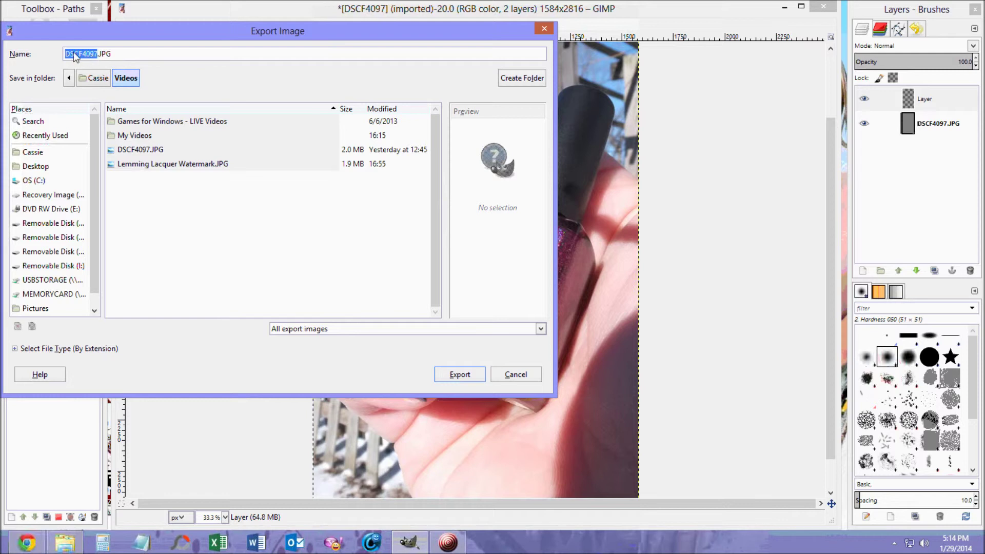
pyautogui.click(170, 164)
pyautogui.click(460, 374)
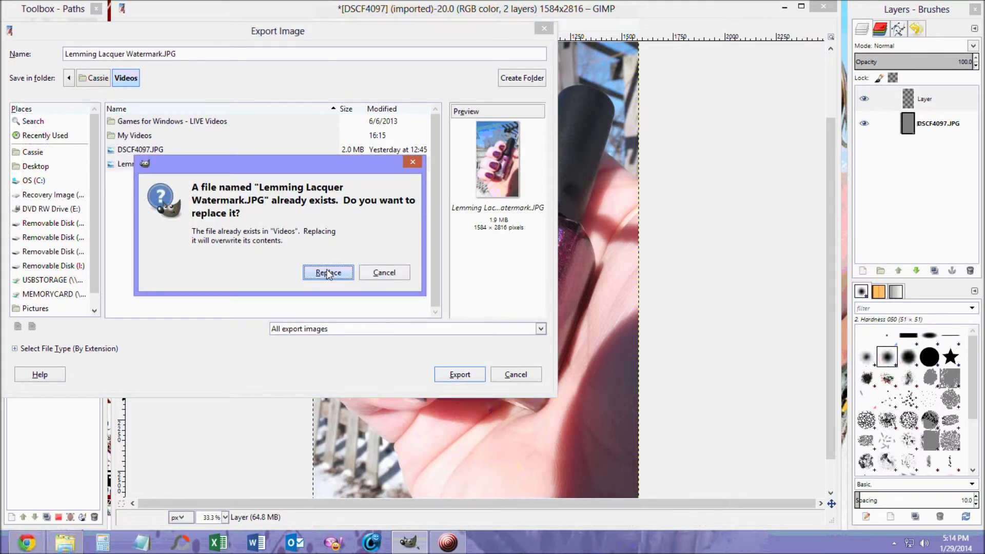